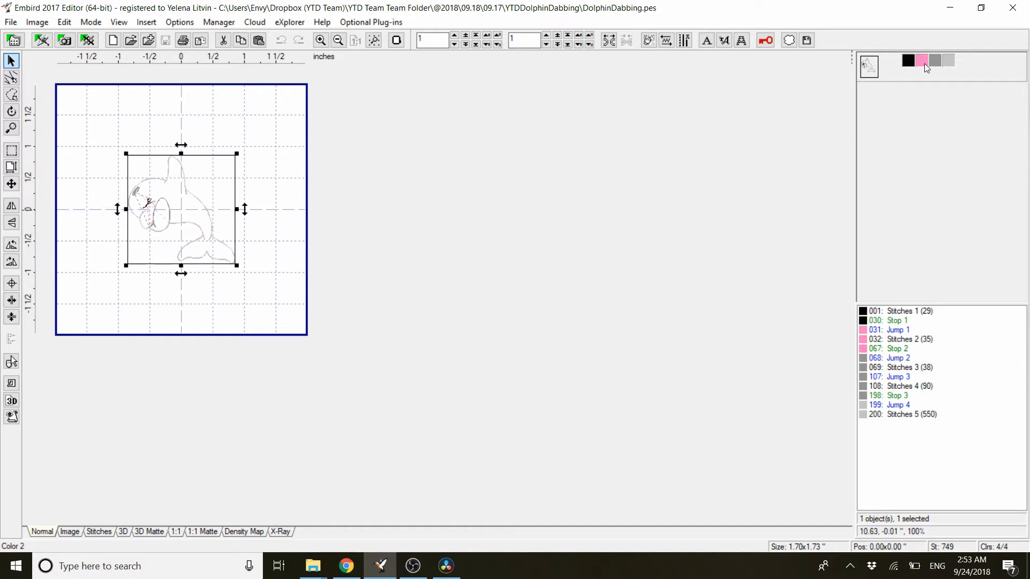
- Move the dolphin design into the upper-left corner of the hoop area
mouse_move(918, 62)
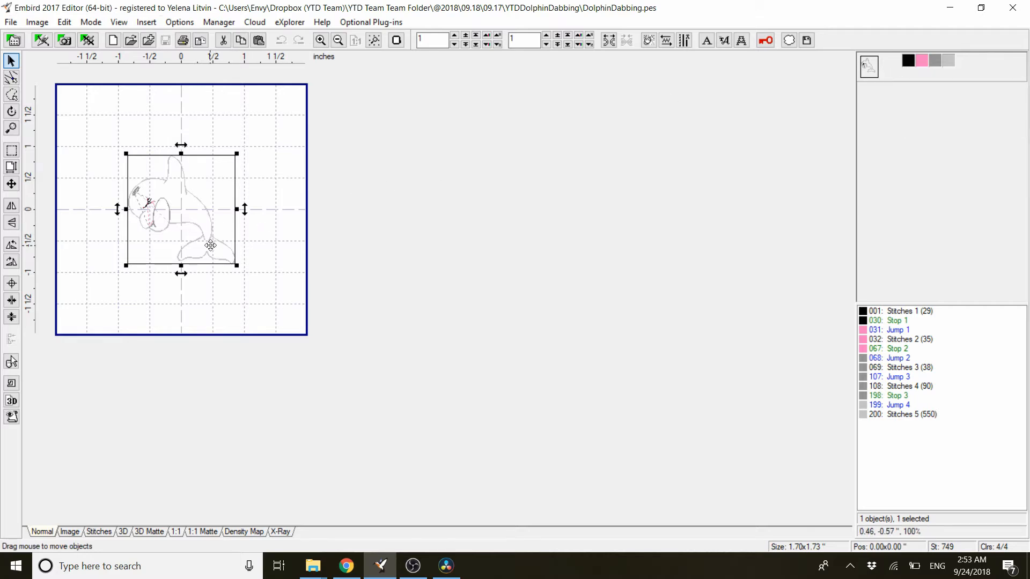
mouse_move(210, 244)
mouse_down()
mouse_move(184, 235)
mouse_move(201, 244)
mouse_up()
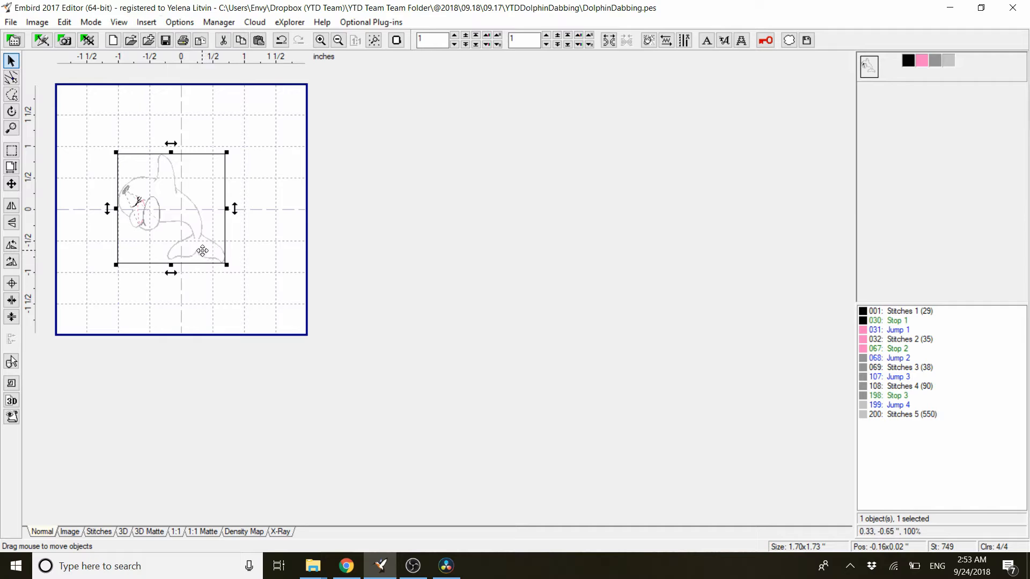
drag(203, 247, 153, 192)
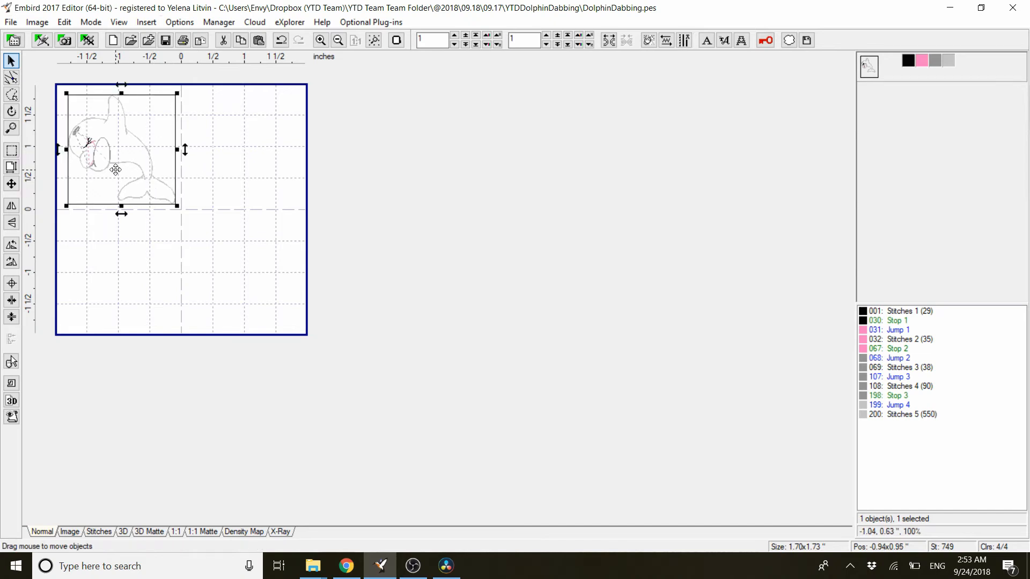
- Rotate the dolphin clockwise until it stands roughly upright, about 1.09 x 1.97 inches overall
click(11, 114)
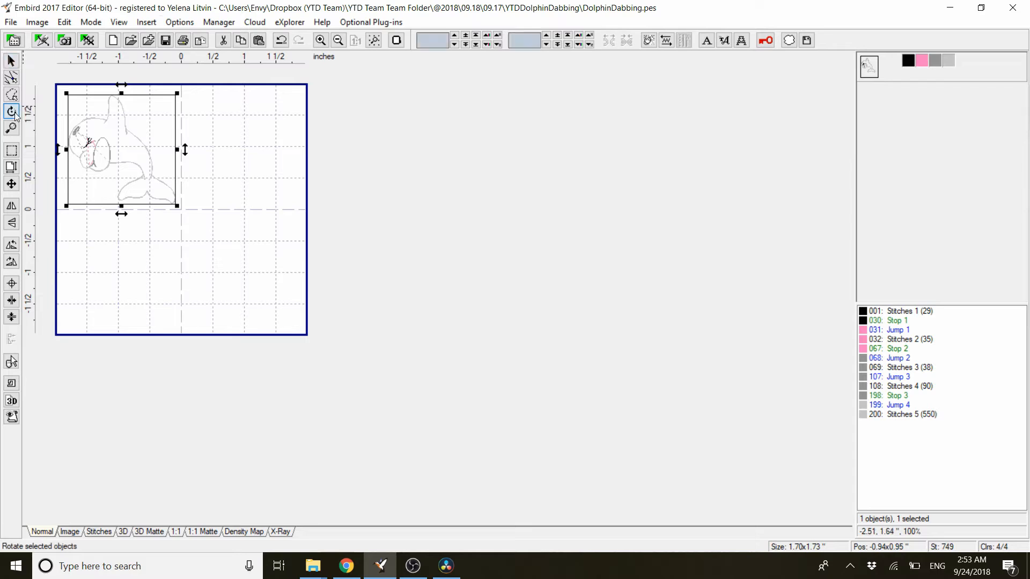
mouse_move(141, 179)
mouse_down()
mouse_move(142, 193)
mouse_move(121, 202)
mouse_move(122, 184)
mouse_up()
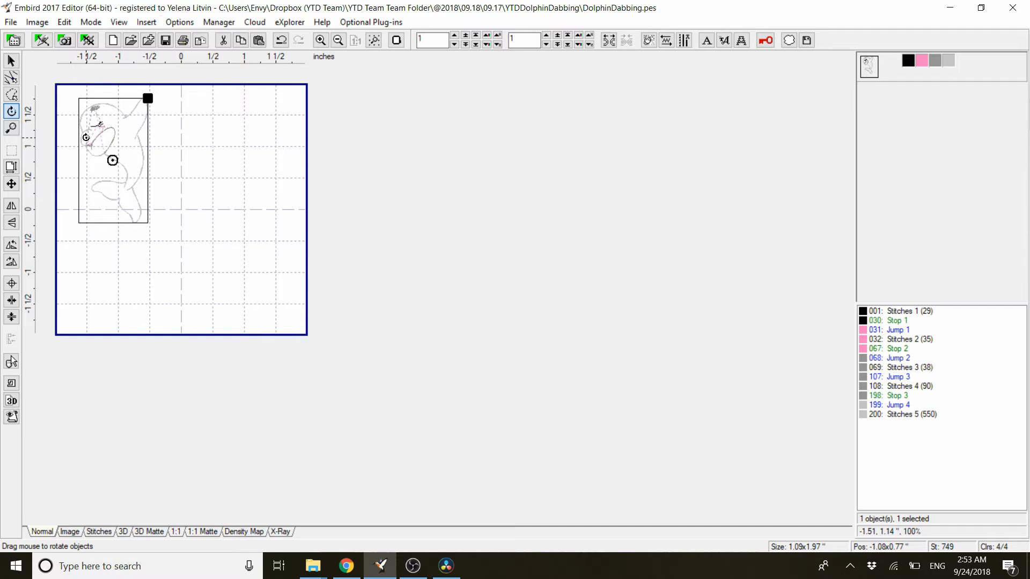
click(13, 65)
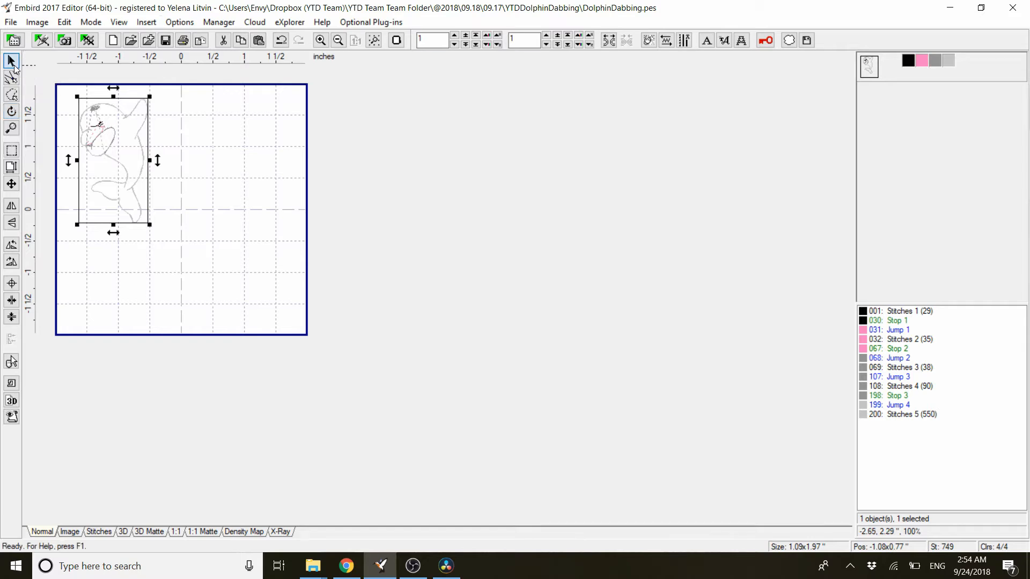
- Try copying the dolphin into all four hoop corners using the Corner command's Place option
right_click(113, 151)
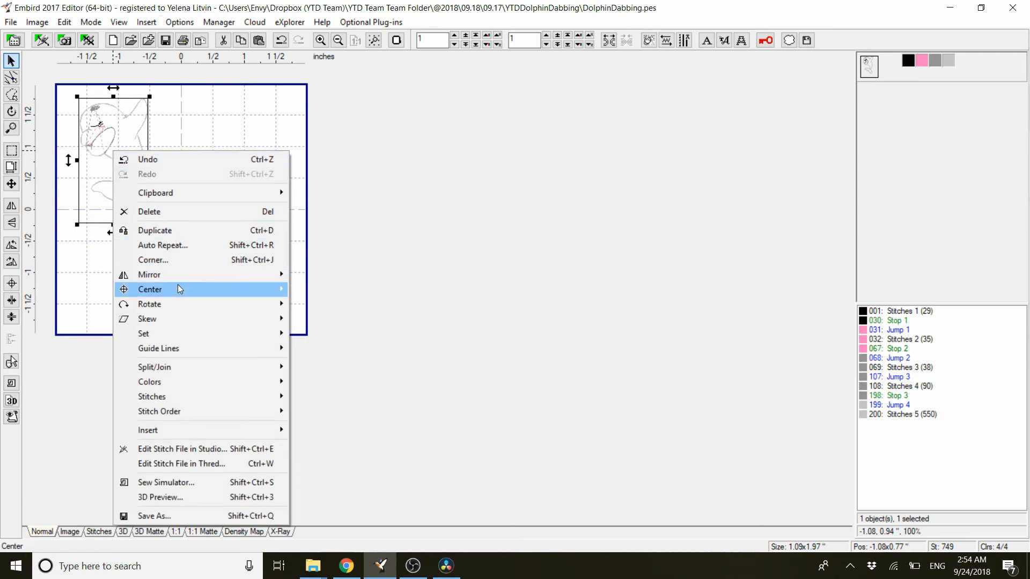
mouse_move(177, 292)
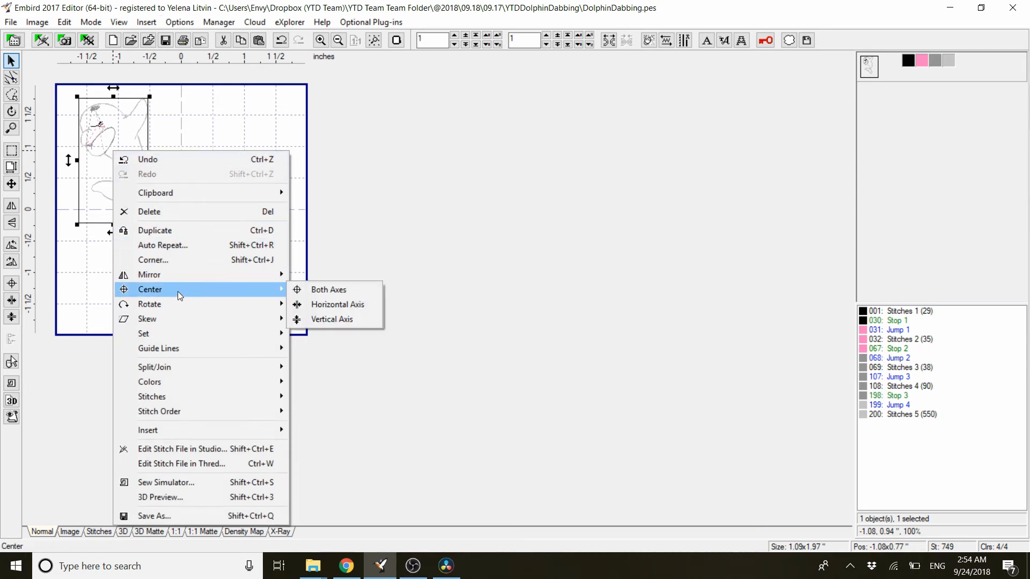
click(176, 260)
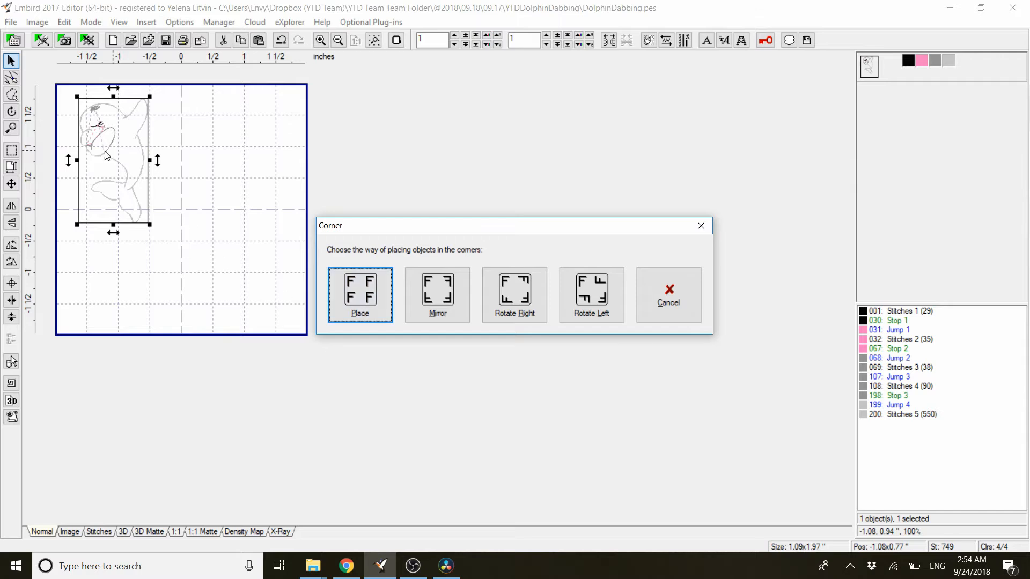
click(361, 305)
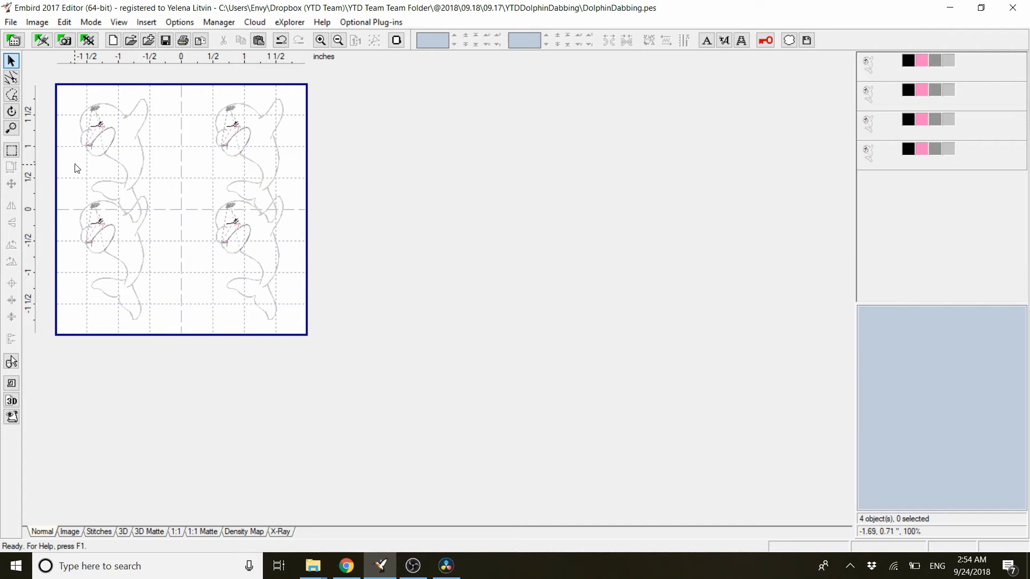
click(278, 43)
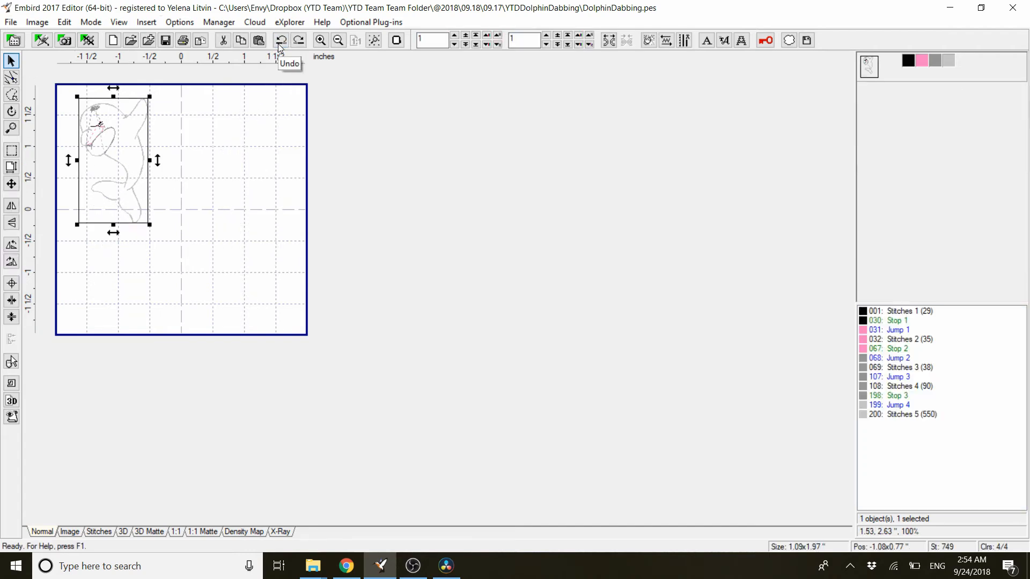
- Copy the dolphin into all four hoop corners with the Corner command's Rotate Right option and select each copy in turn
right_click(121, 179)
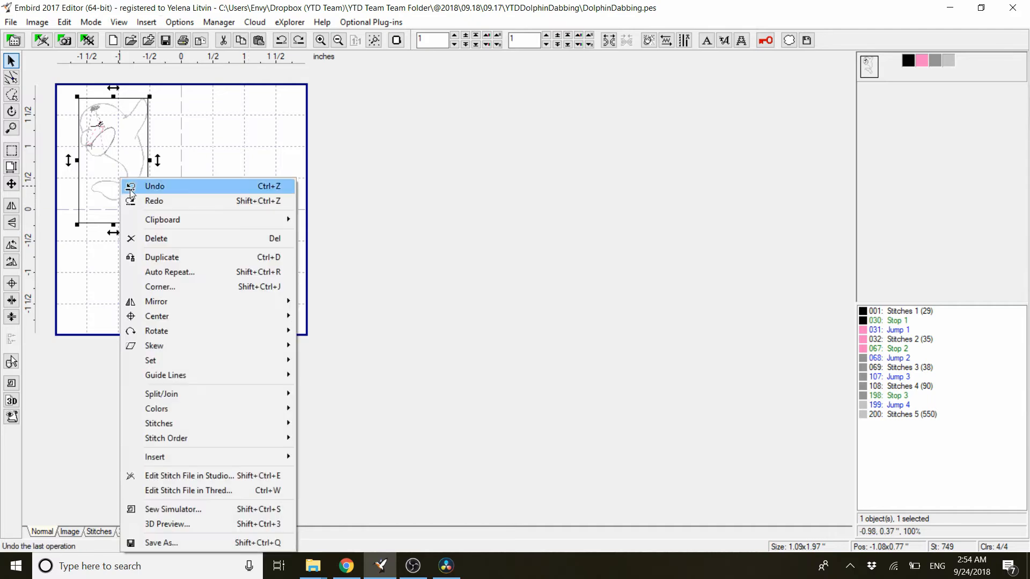
click(170, 286)
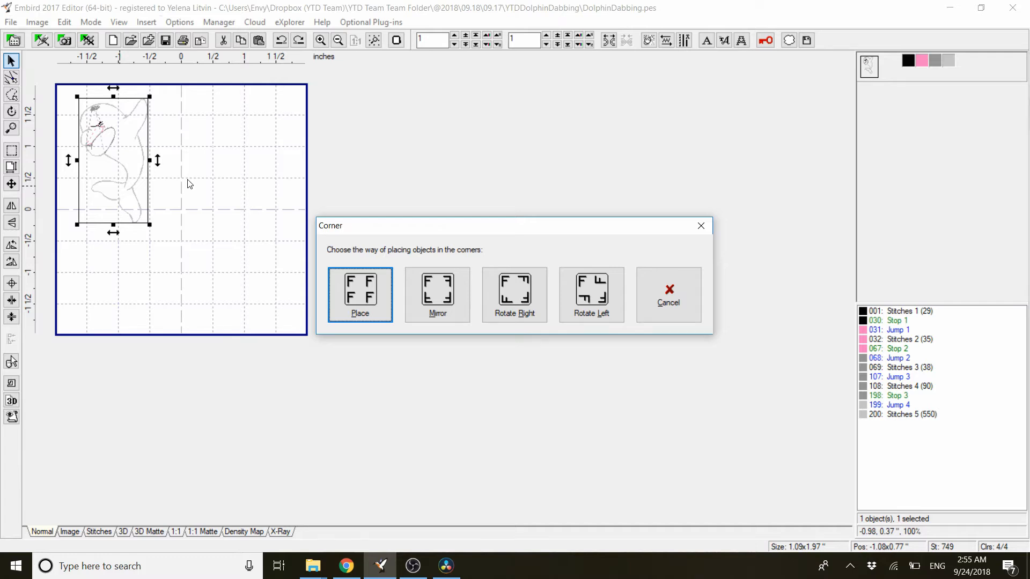
click(508, 302)
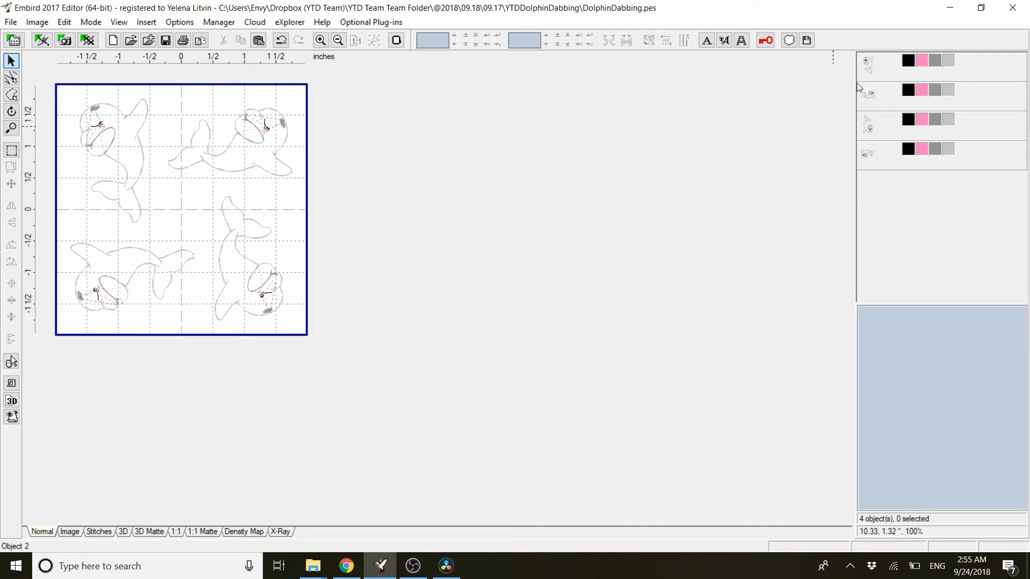
click(867, 67)
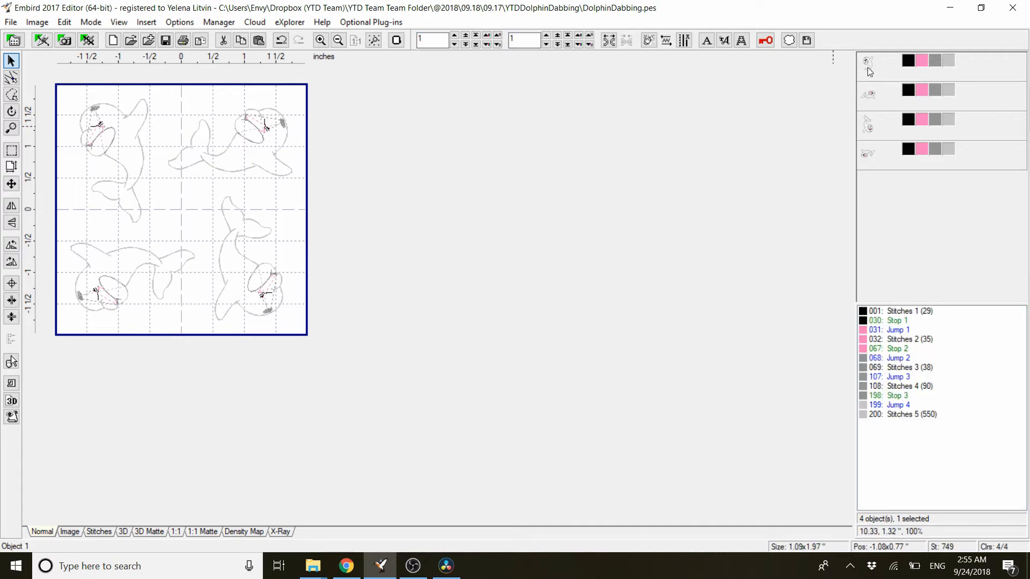
click(873, 98)
click(870, 128)
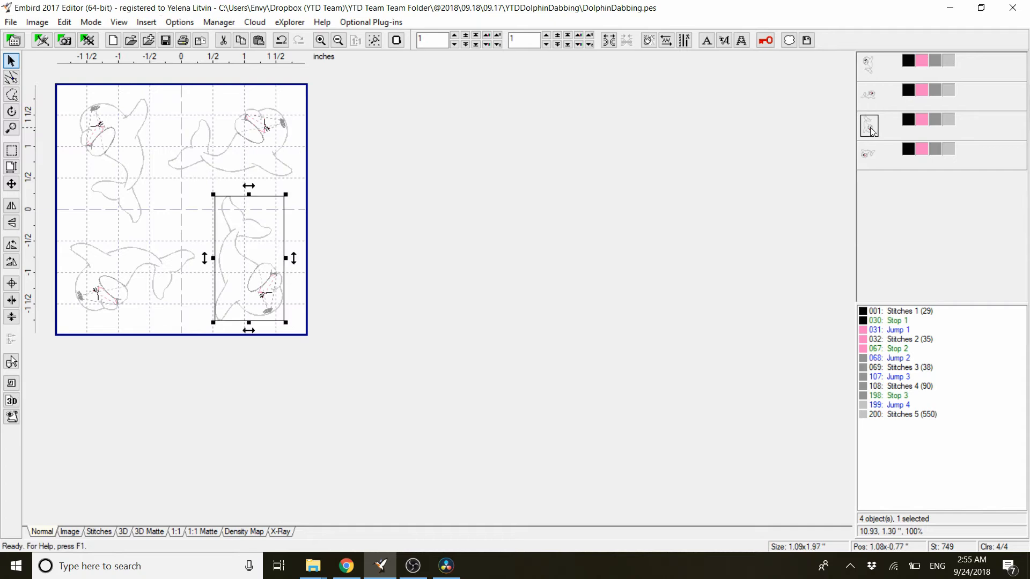
click(867, 161)
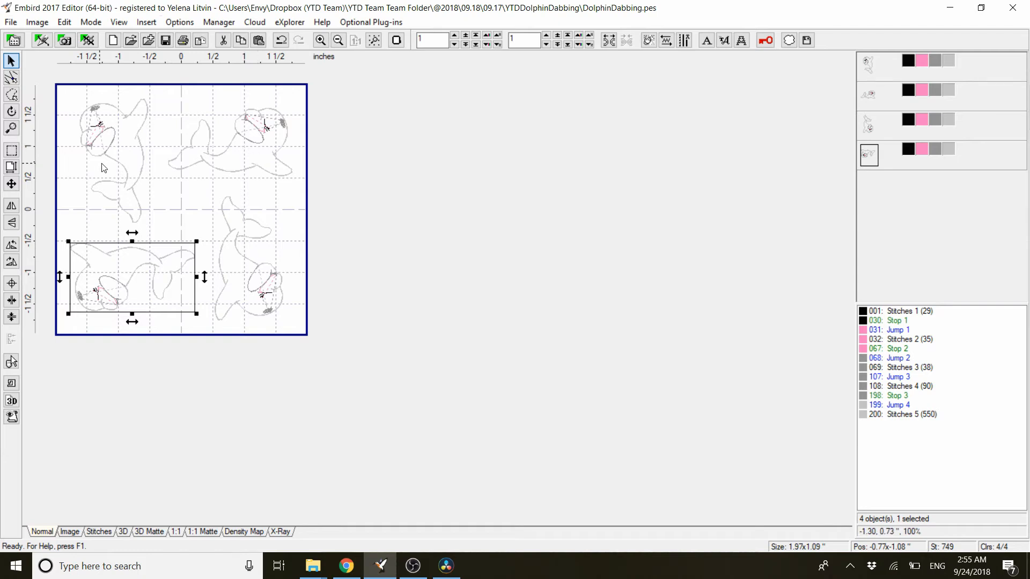
click(11, 24)
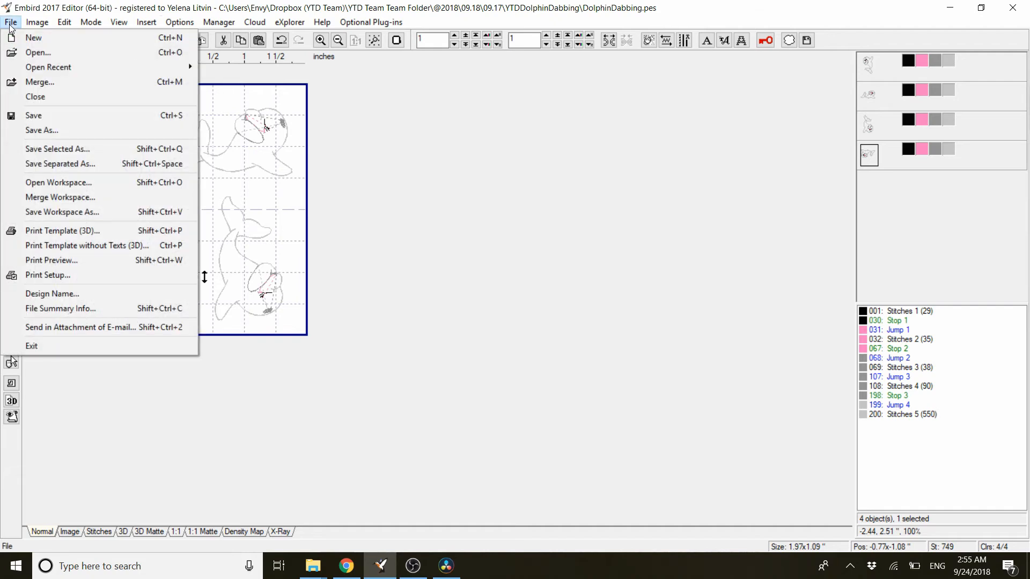
click(36, 84)
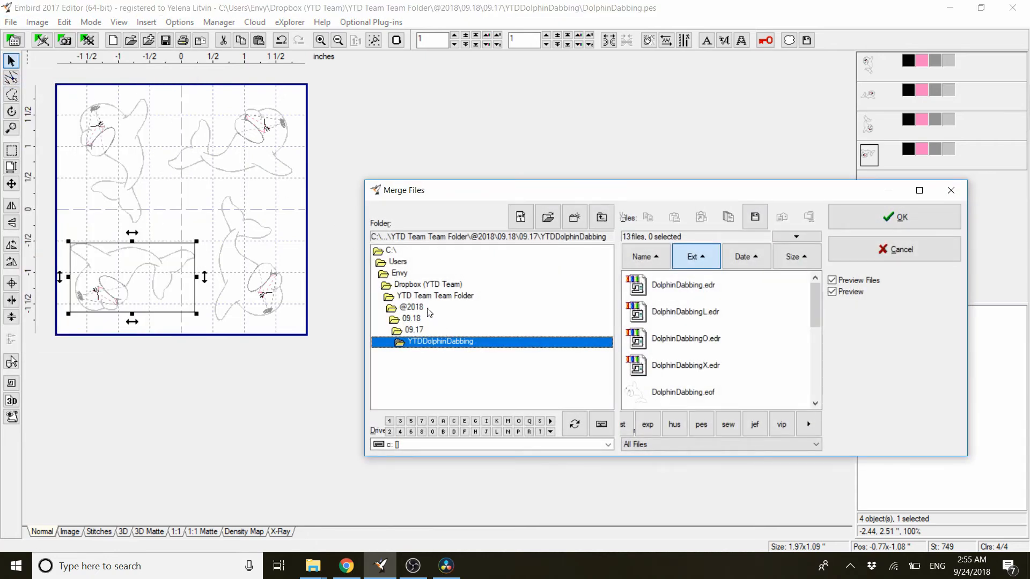
click(429, 309)
scroll(680, 351, down, 1)
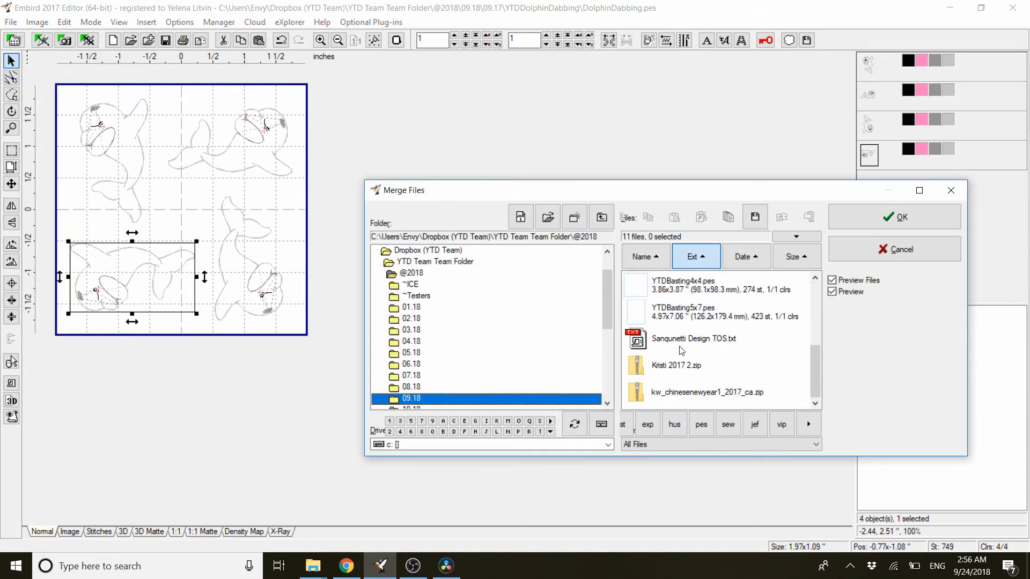
double_click(706, 291)
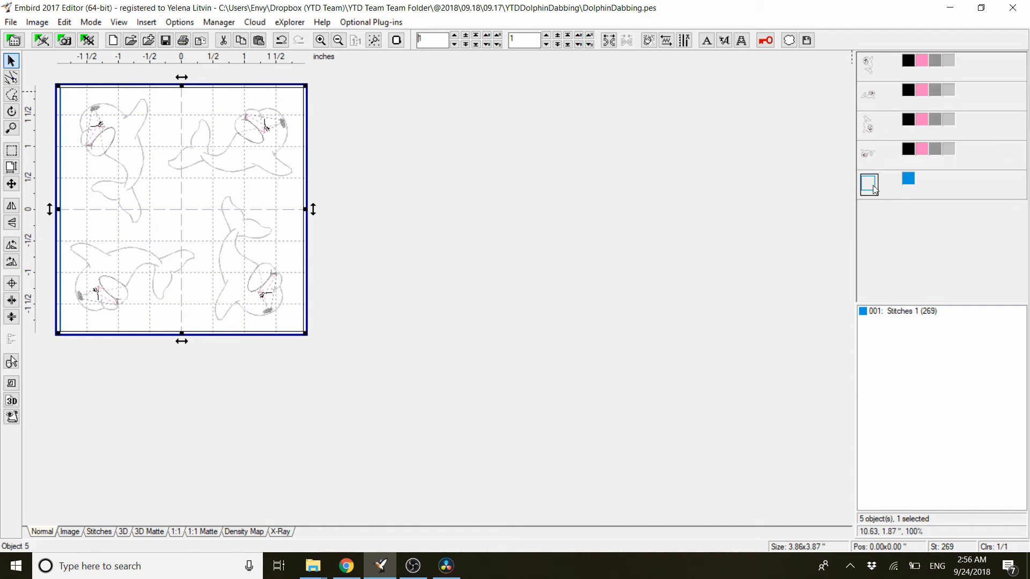
- Reorder the basting frame so it is embroidered before the first dolphin
mouse_move(870, 191)
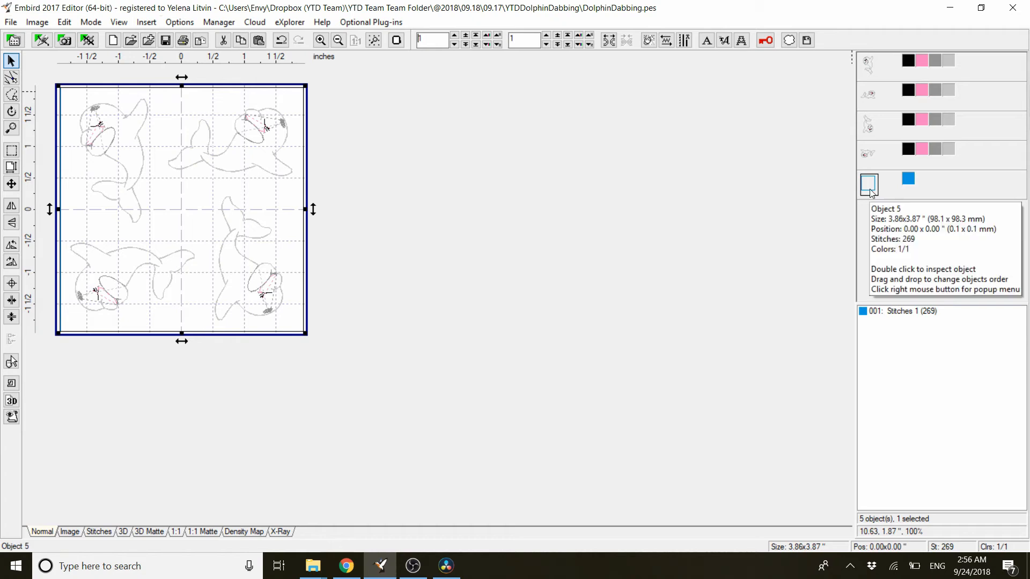
drag(870, 192, 872, 184)
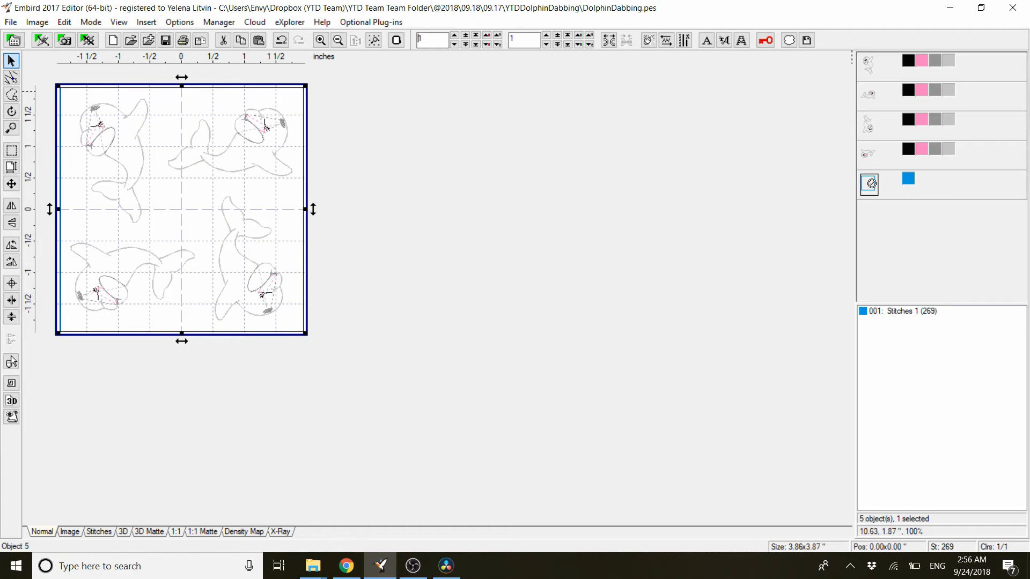
drag(876, 84, 864, 60)
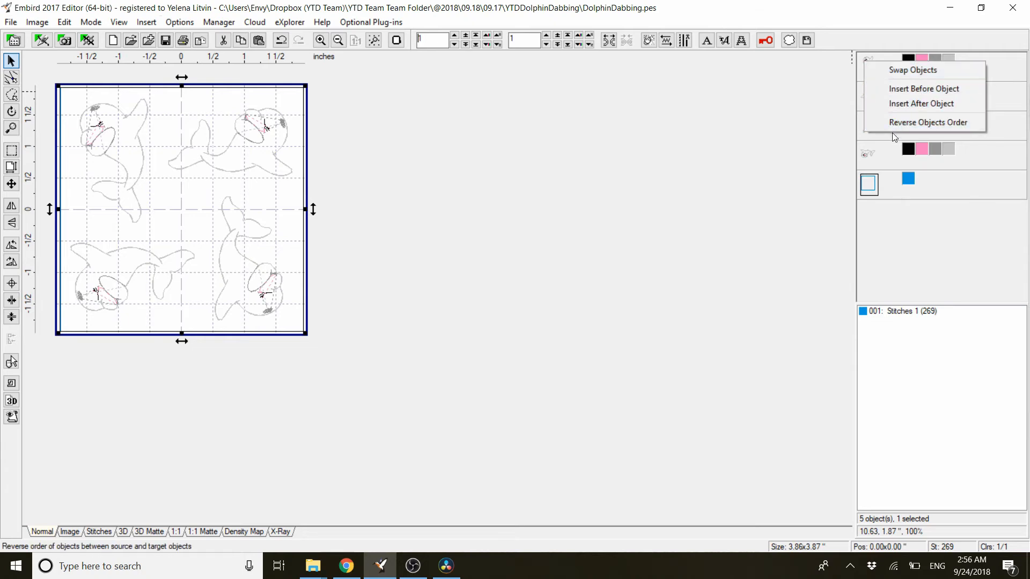
click(887, 92)
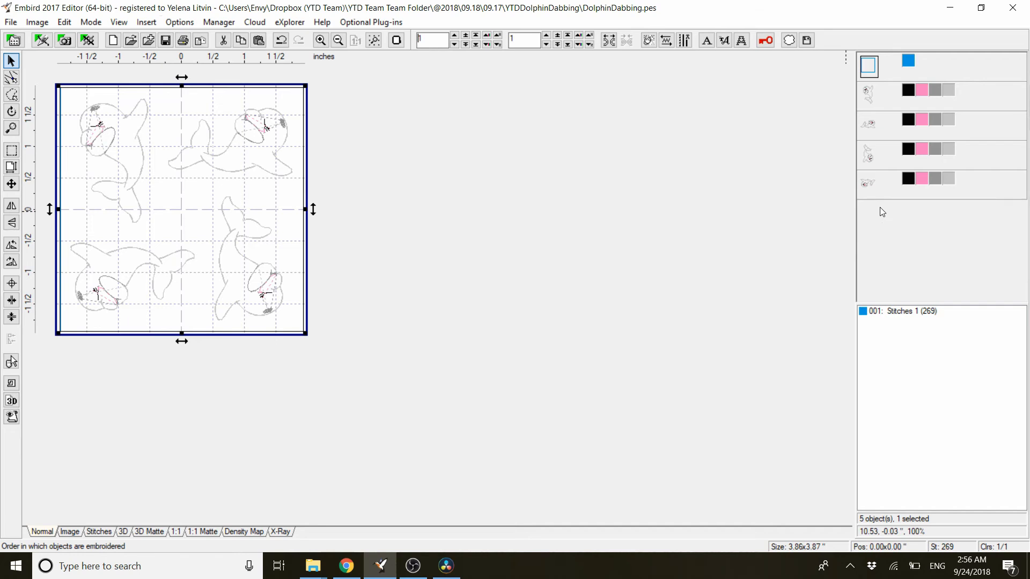
- Select the basting frame and all four dolphins and join them into a single object
key(ctrl+a)
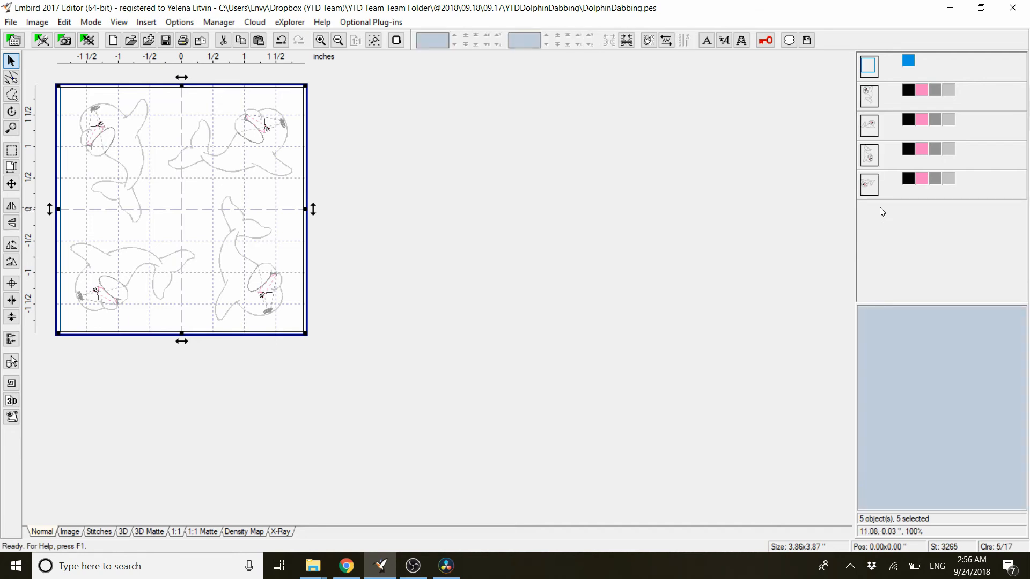
right_click(259, 238)
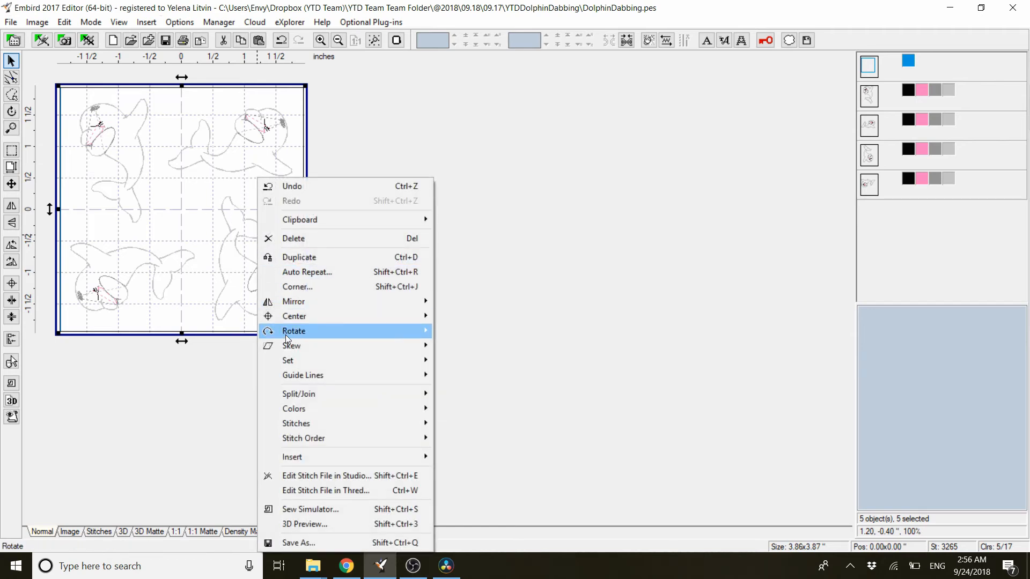
mouse_move(293, 394)
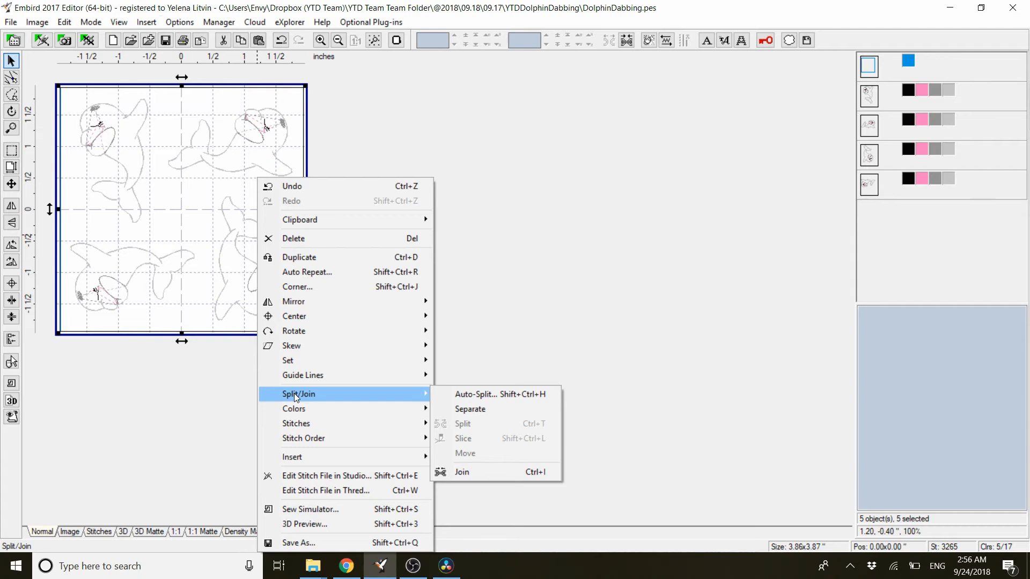
click(474, 473)
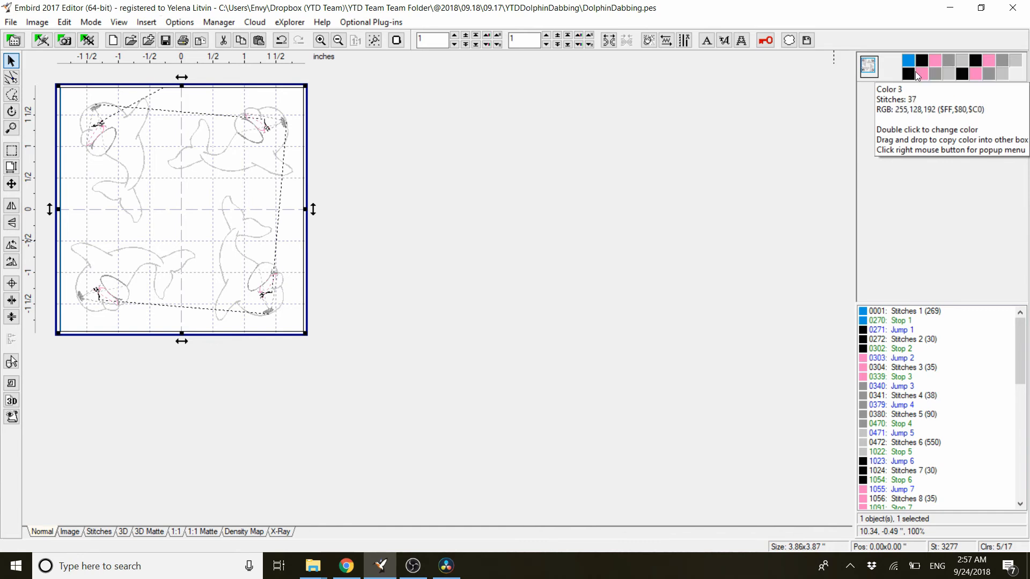
- Sort the joined design's colors with a maximal difference of 0, accepting the prompt to continue
right_click(232, 237)
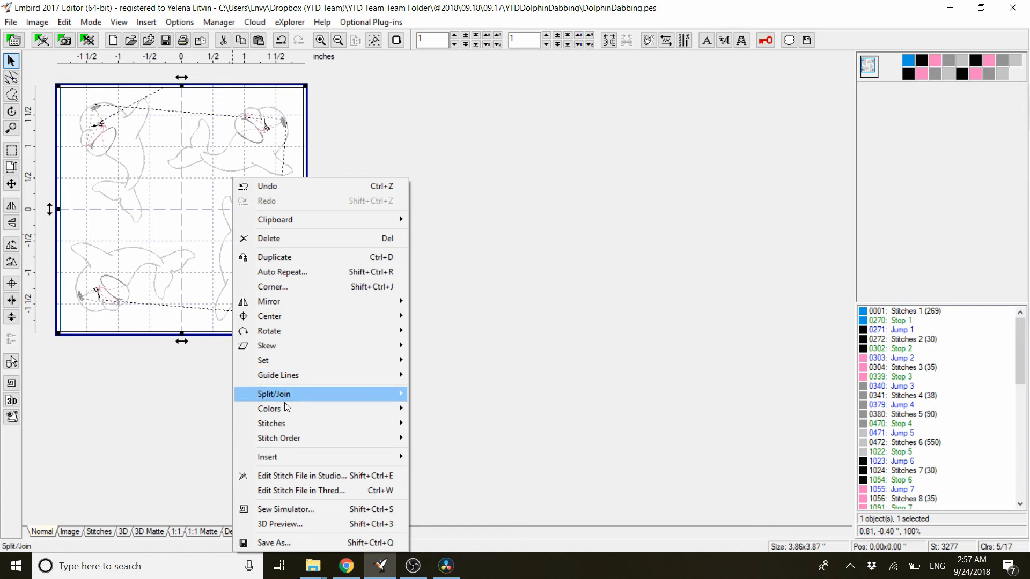
mouse_move(289, 411)
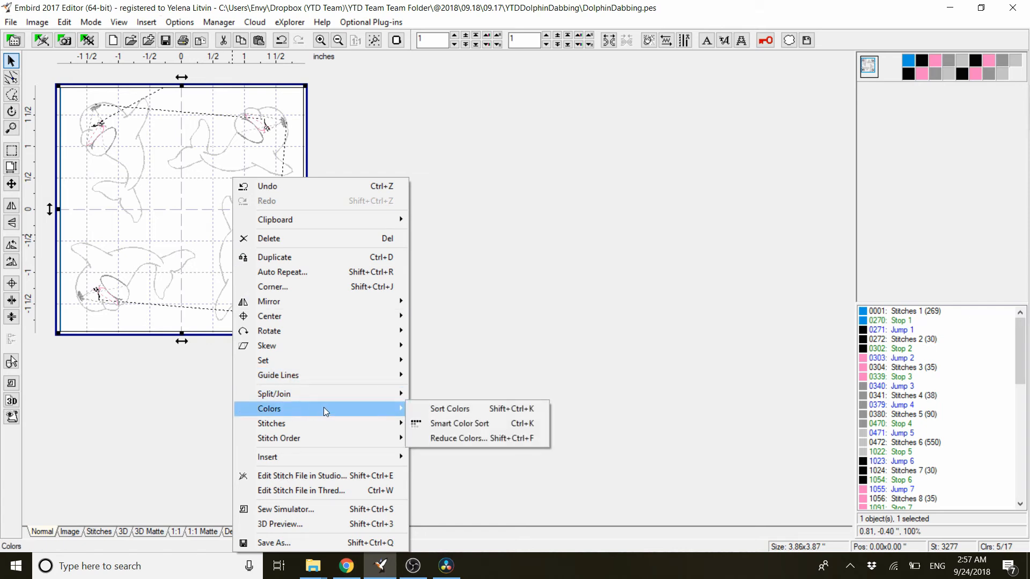
click(465, 406)
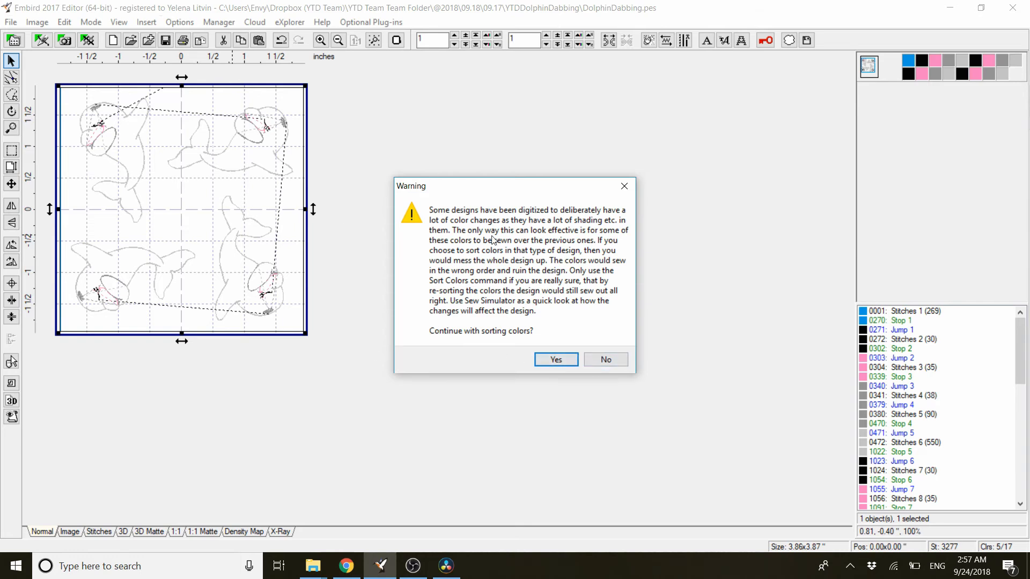
click(545, 360)
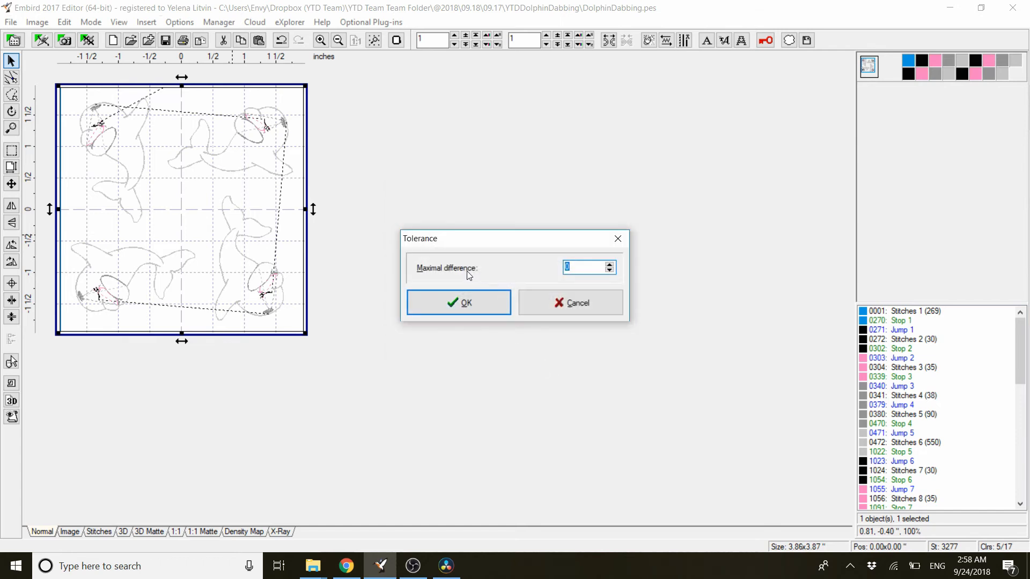
click(475, 309)
- Hide all five thread colors of the joined design one by one, from the last color back to the first
click(963, 60)
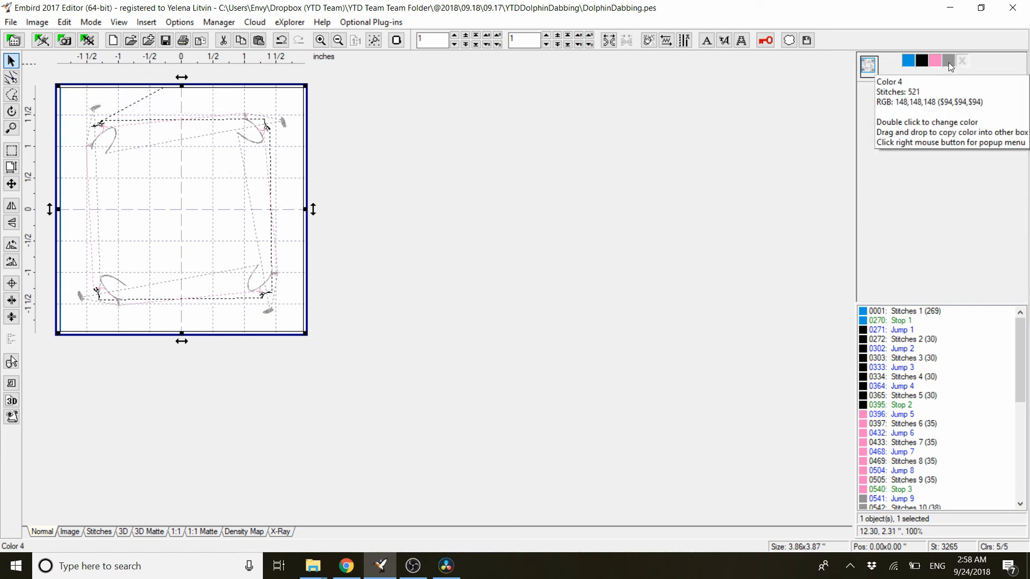
click(948, 62)
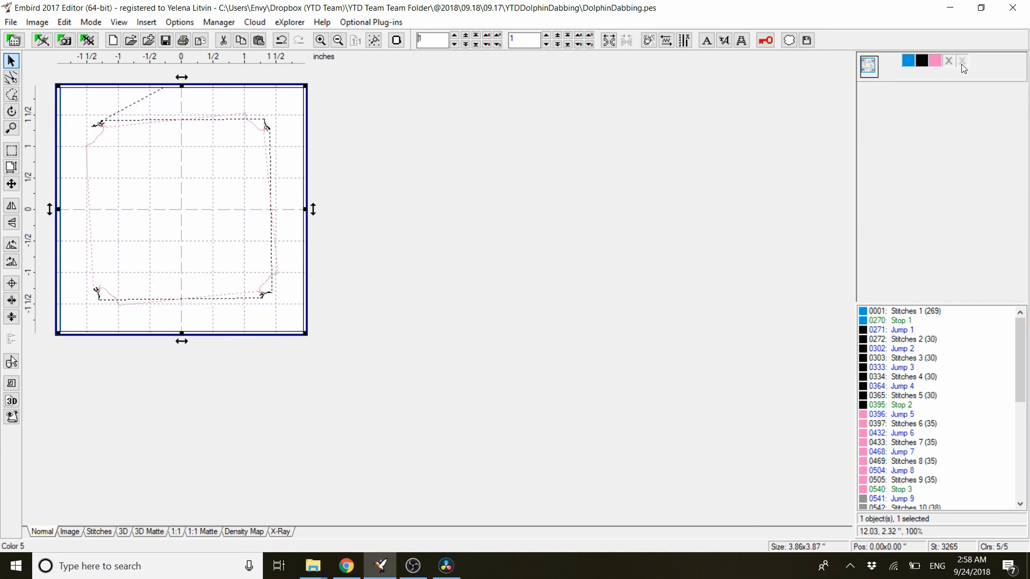
click(935, 61)
click(922, 61)
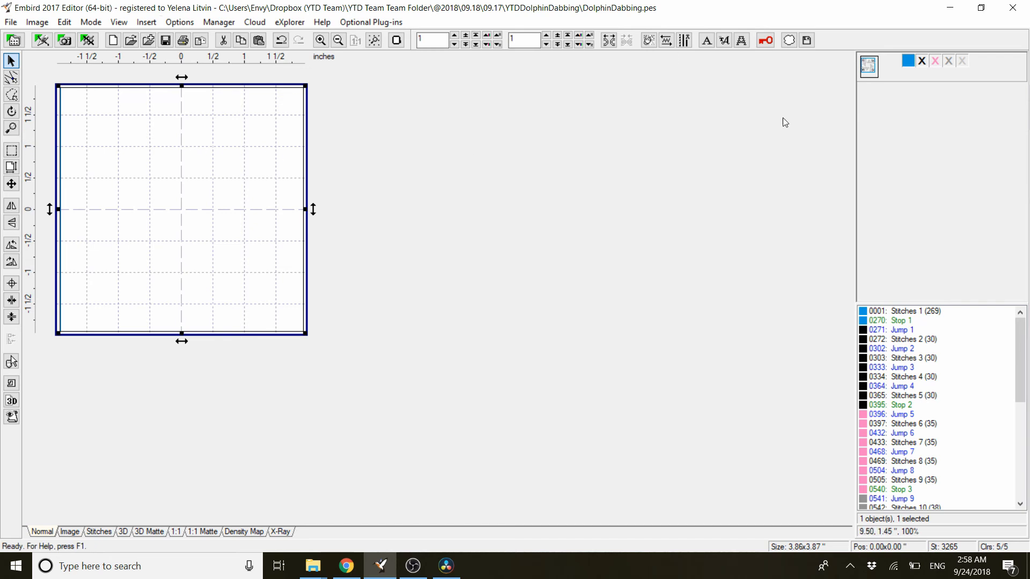
click(908, 61)
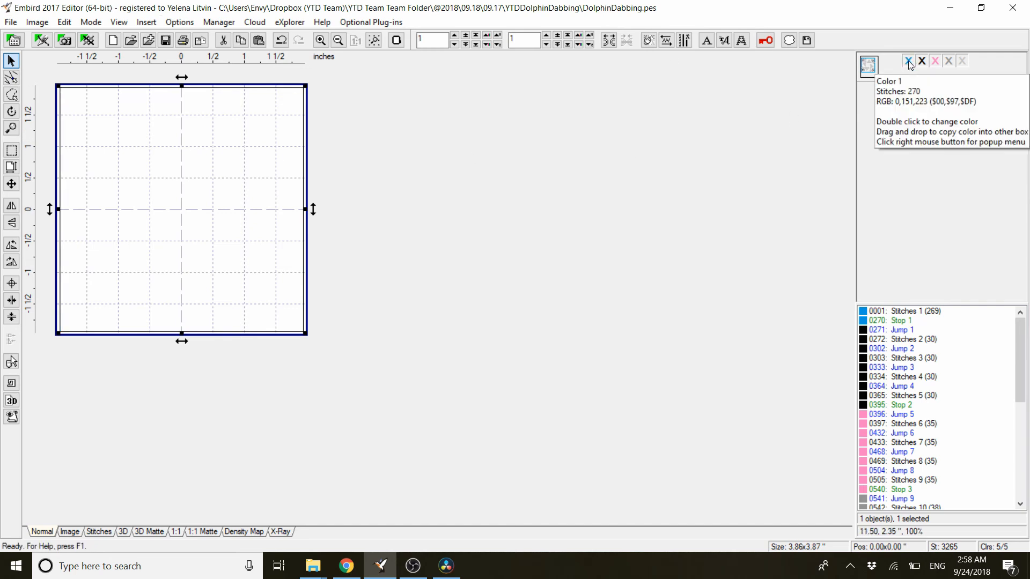
- Show the five thread colors again one at a time in stitching order to review what each color embroiders
click(909, 61)
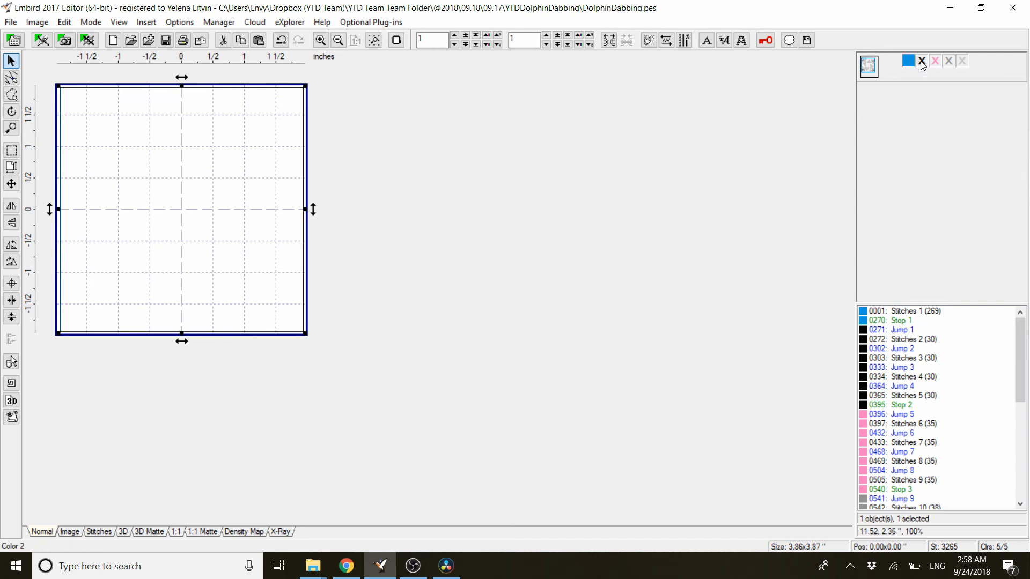
click(921, 61)
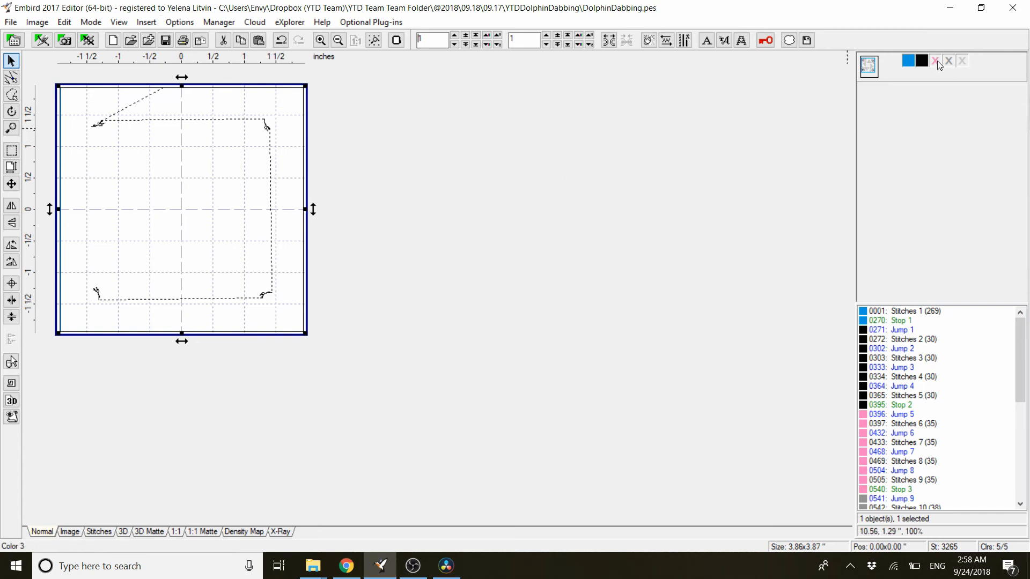
click(935, 61)
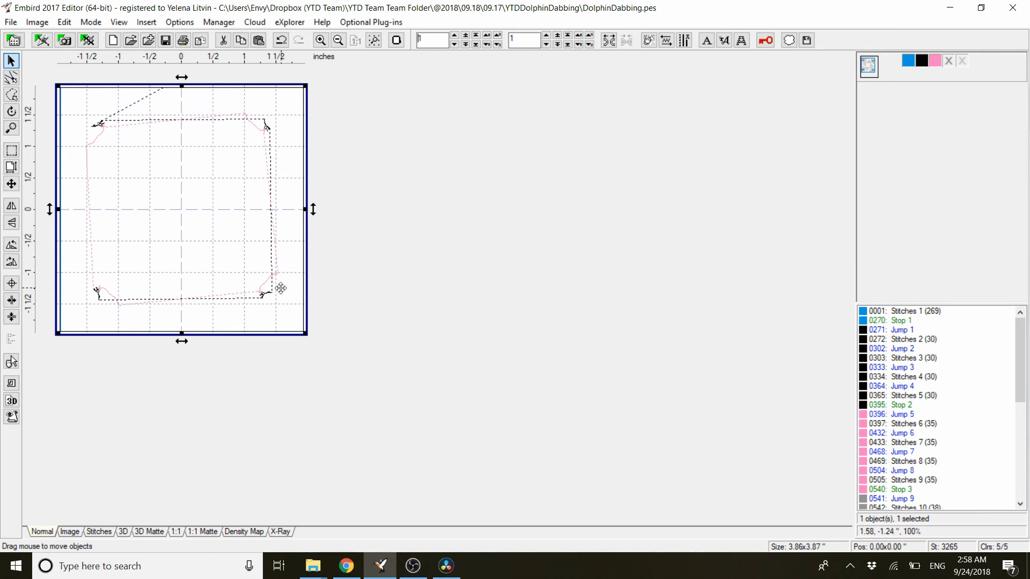
click(949, 61)
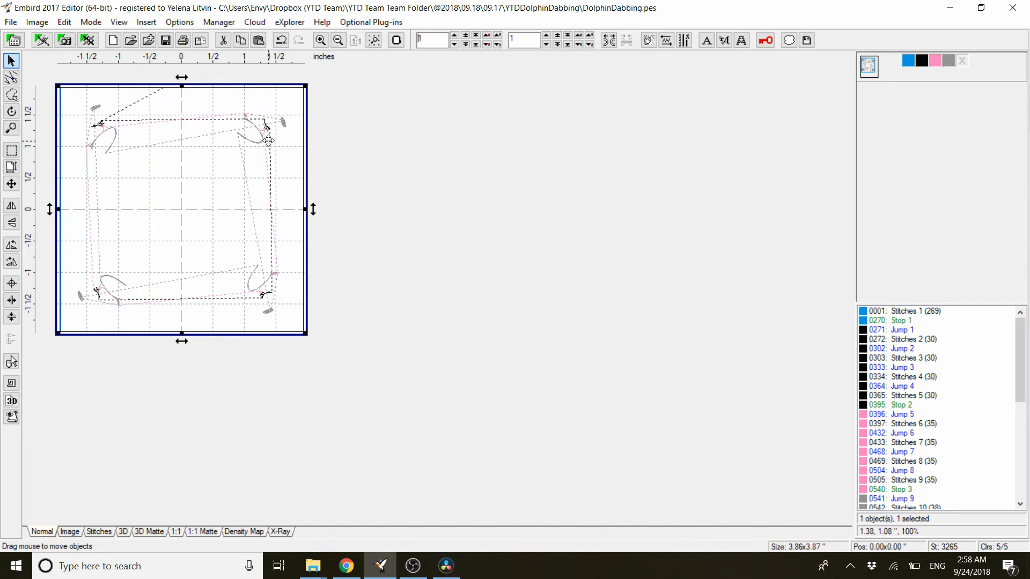
click(964, 60)
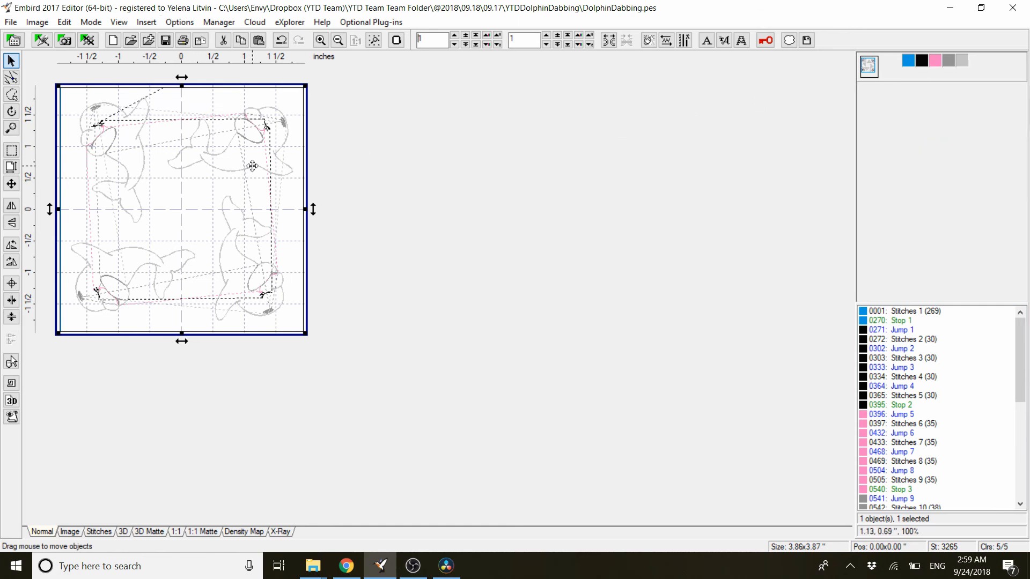
- Save a copy of the design in the .PES format as DolphinDabbing4x4 in the YTDDolphinDabbing folder
click(17, 24)
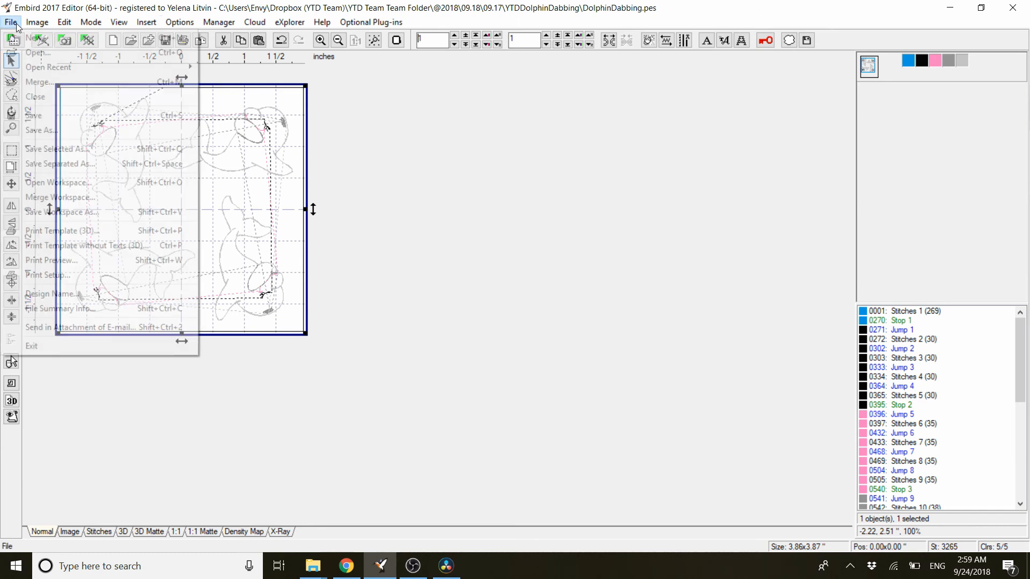
click(54, 131)
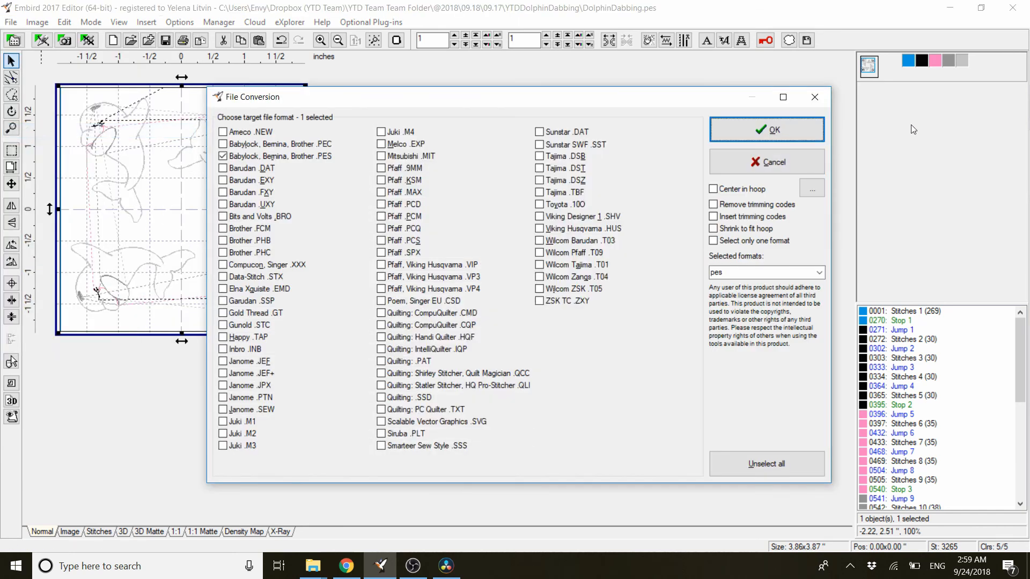
click(819, 272)
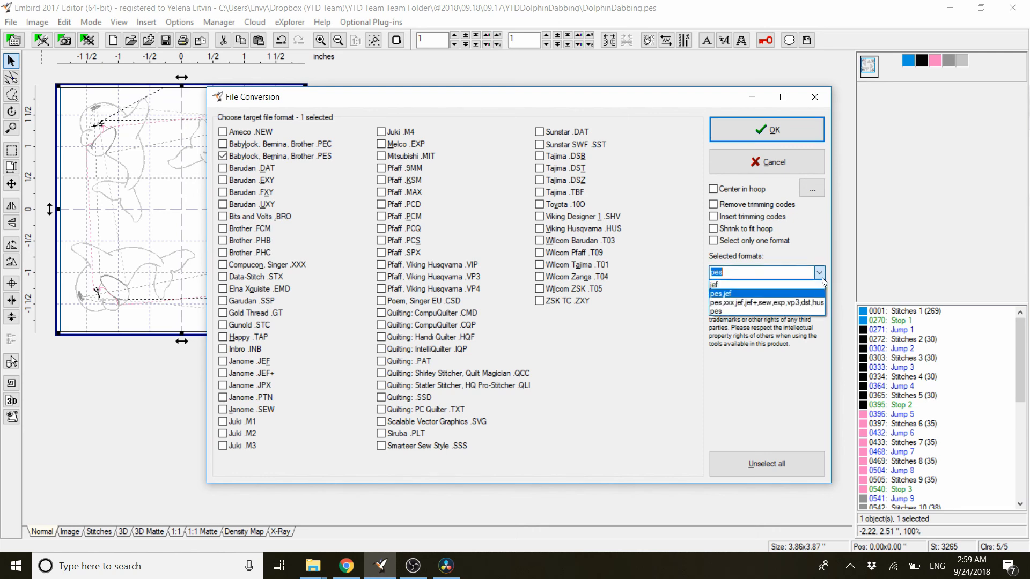
click(739, 314)
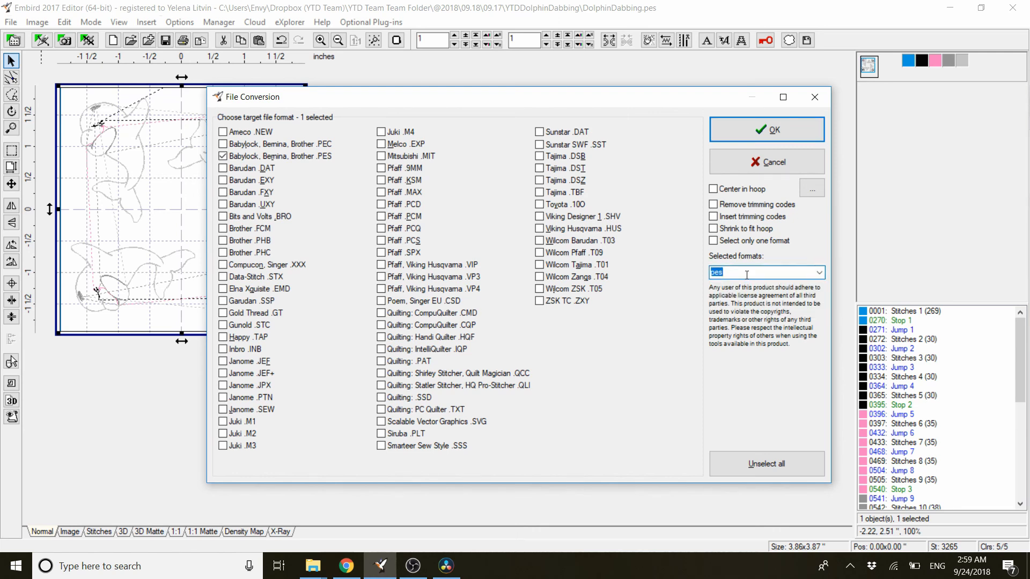
click(746, 132)
click(491, 488)
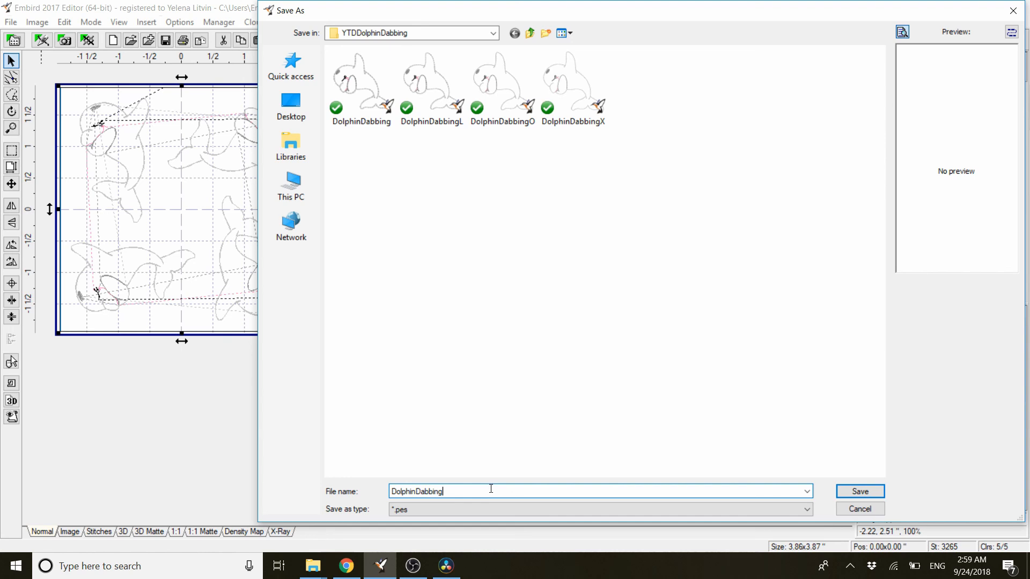
text(4x4)
click(860, 491)
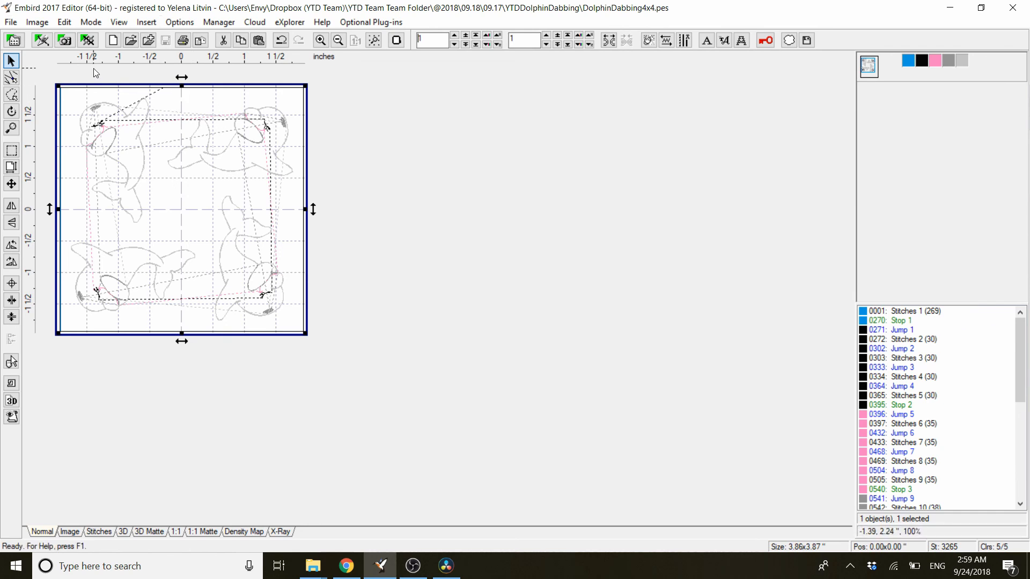